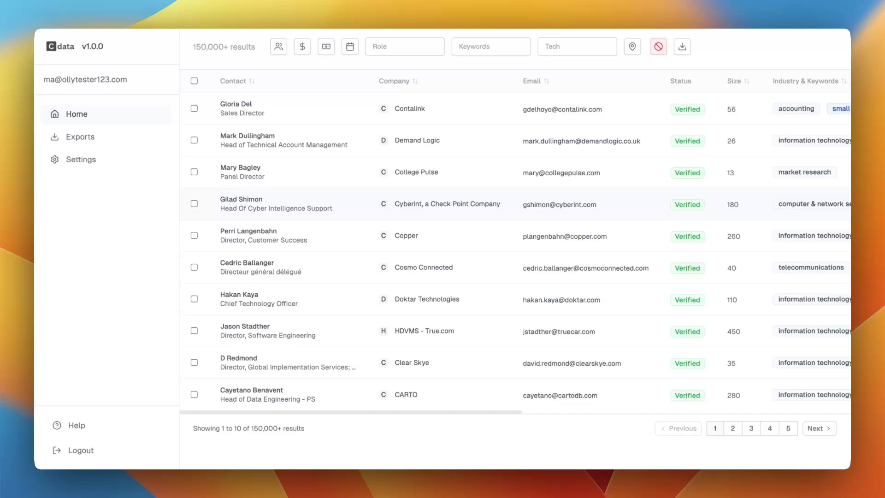
Examine the lead table's columns, from contact, company and email through industry, links, location and technologies to revenue and funding.
scroll(515, 239, "right", 5)
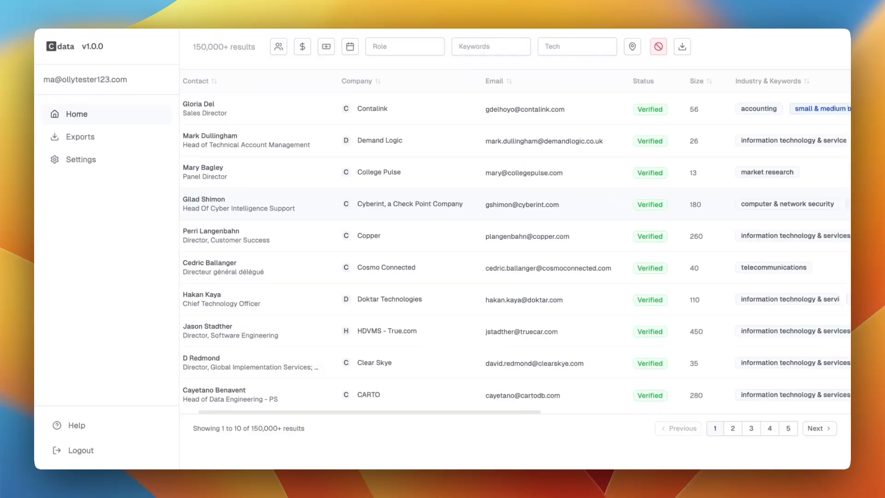
scroll(270, 158, "left", 5)
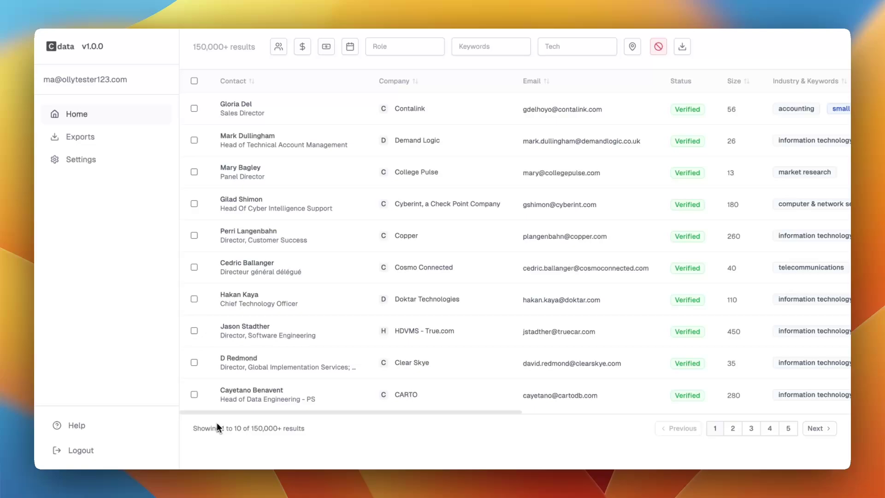
scroll(364, 295, "right", 3)
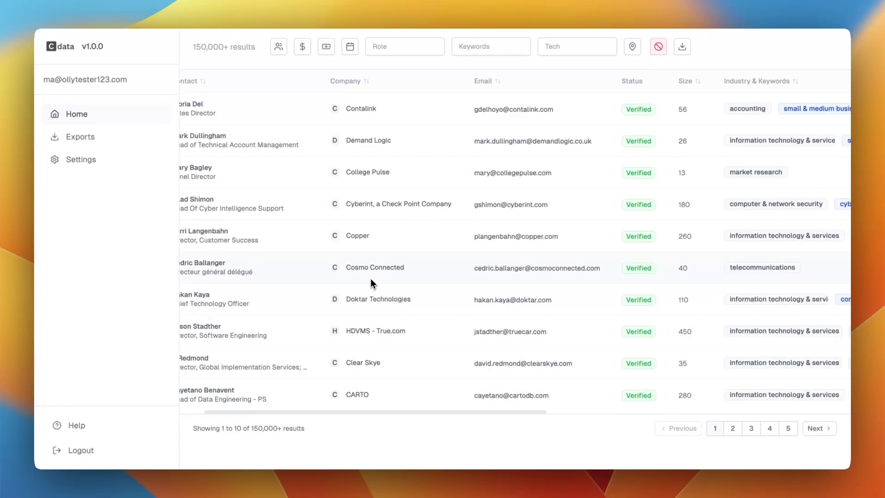
scroll(440, 237, "left", 3)
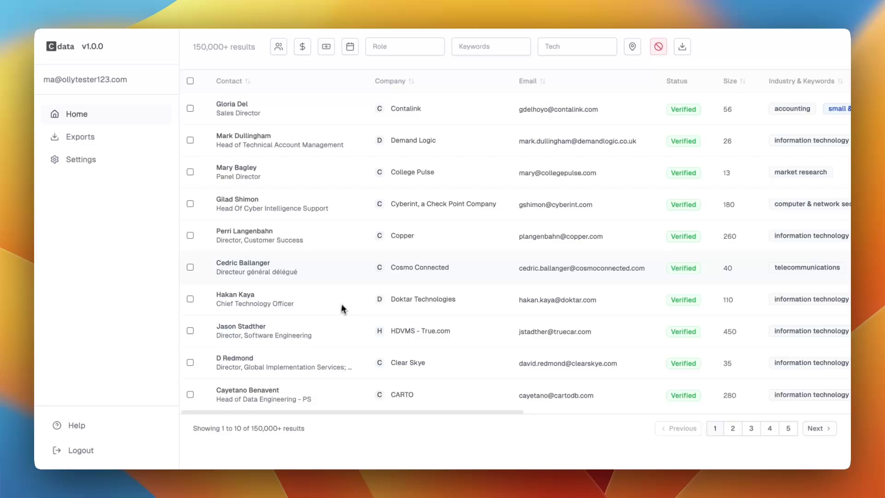
scroll(362, 290, "right", 3)
scroll(364, 284, "right", 9)
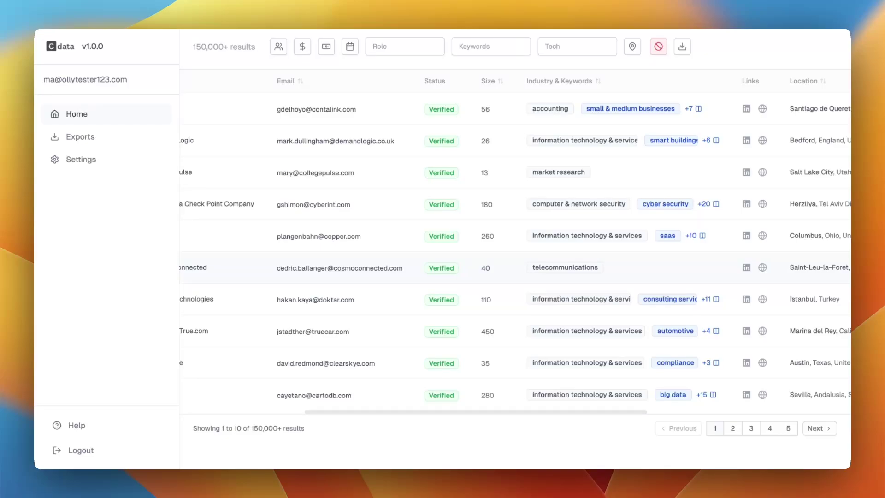
scroll(515, 245, "right", 7)
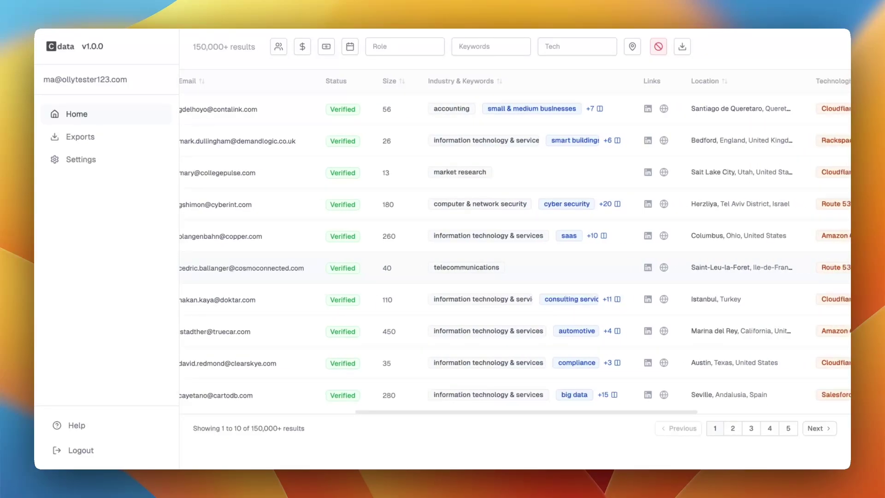
scroll(364, 286, "right", 4)
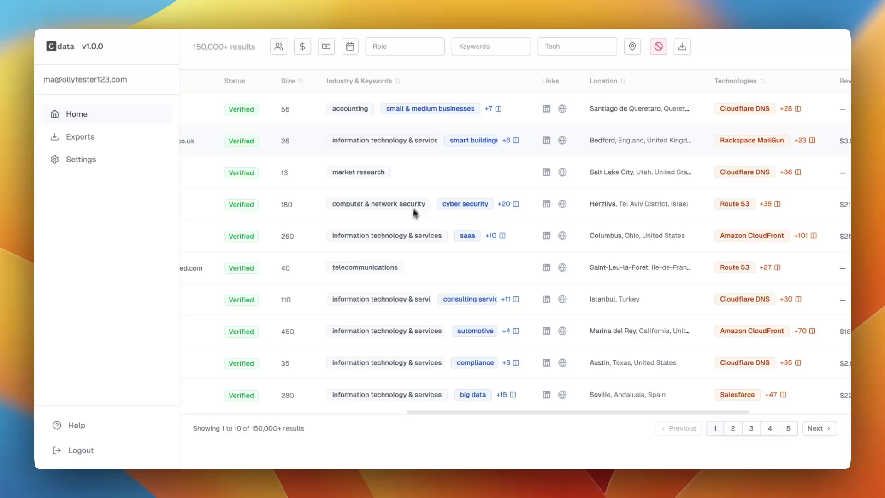
scroll(487, 196, "right", 8)
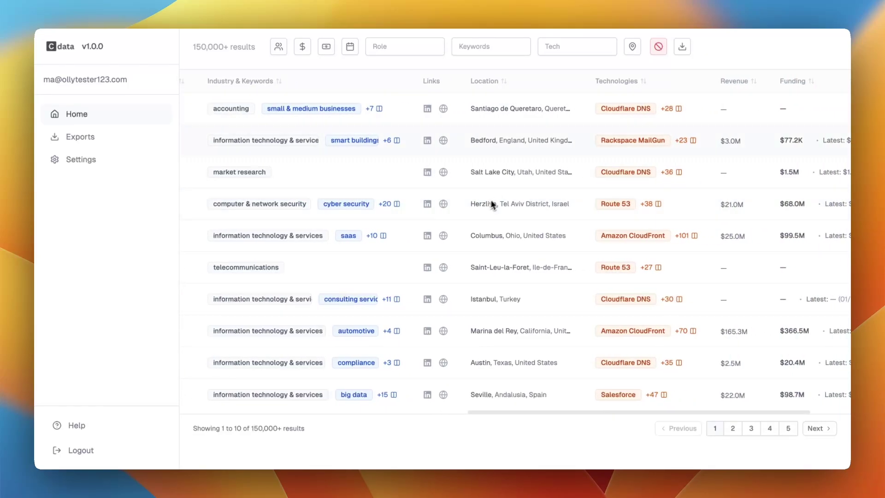
scroll(632, 300, "right", 2)
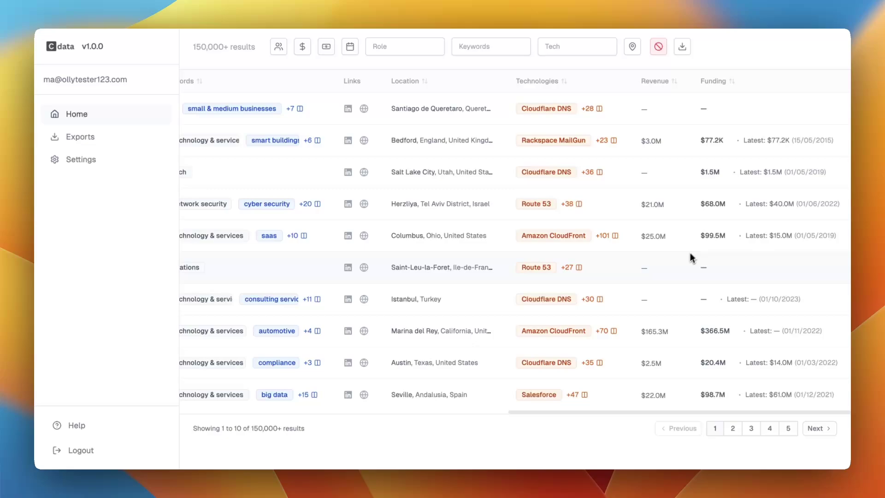
scroll(570, 237, "left", 14)
scroll(542, 249, "left", 20)
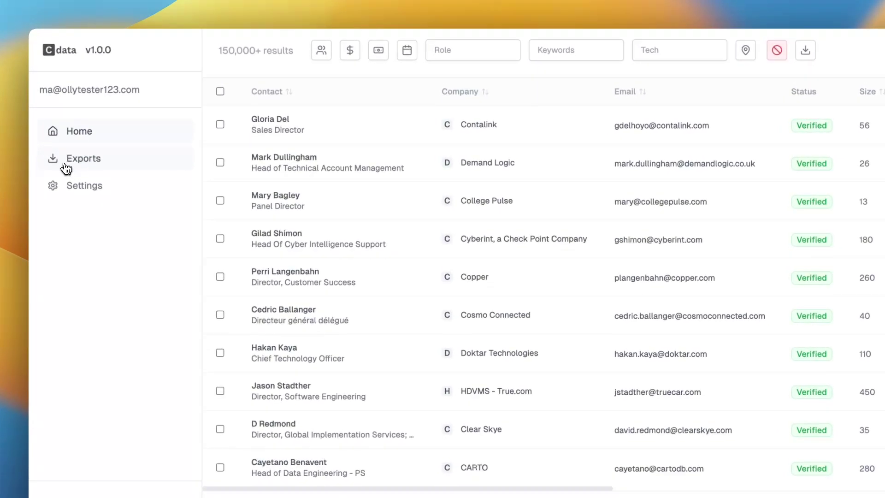
Check the list of past exports, return to the lead table and look through its columns.
left_click(66, 166)
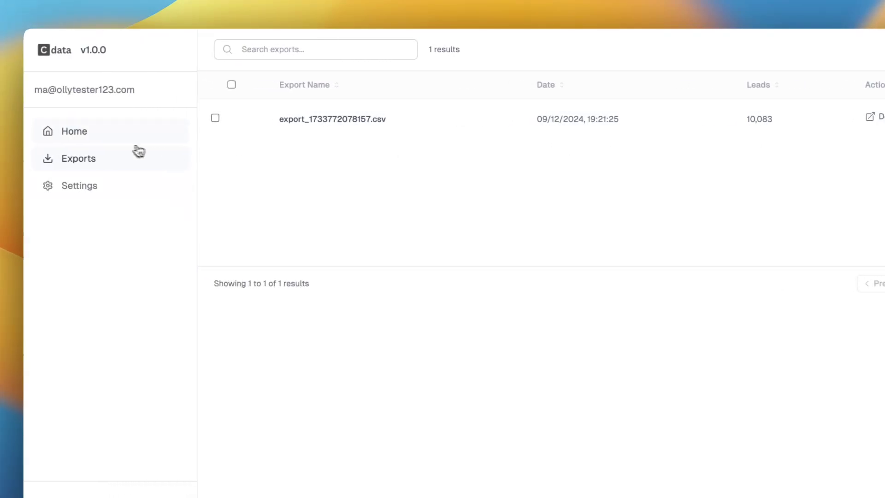
left_click(69, 138)
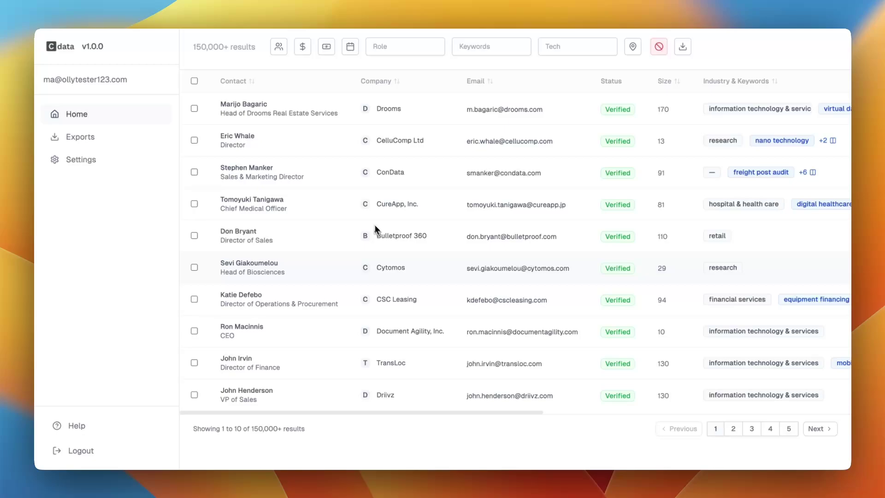
scroll(397, 249, "right", 5)
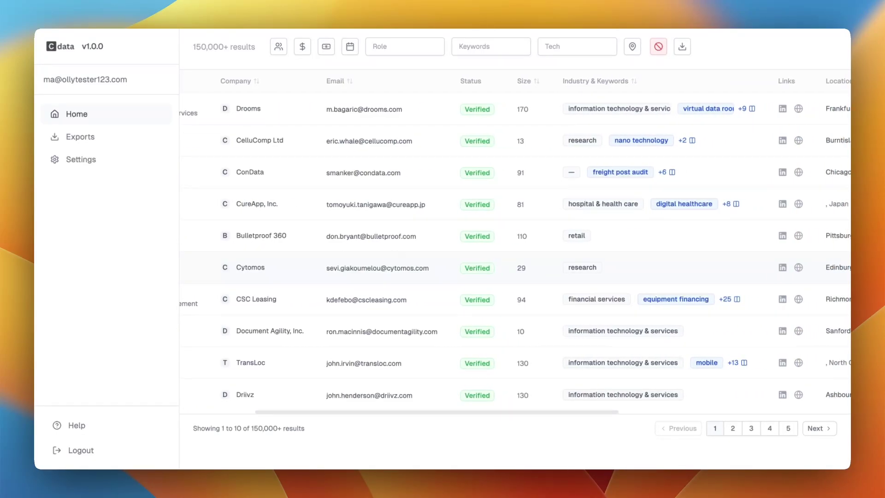
scroll(515, 267, "right", 2)
scroll(514, 267, "right", 2)
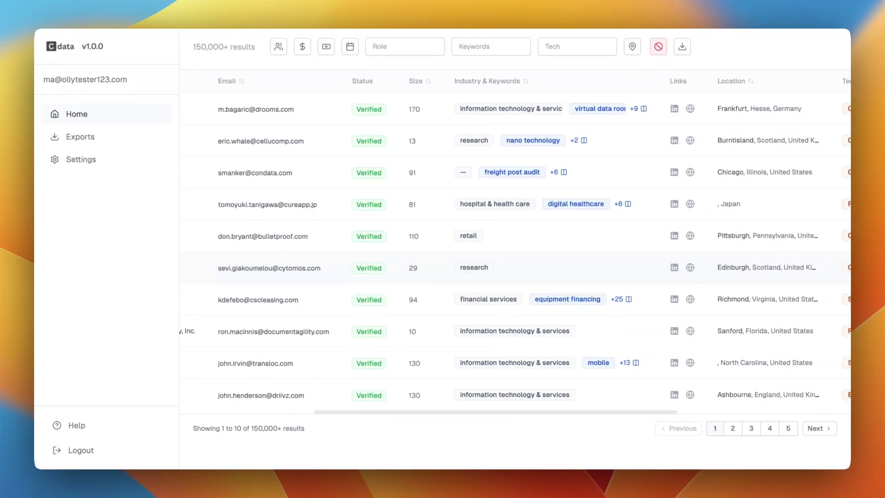
scroll(364, 252, "left", 8)
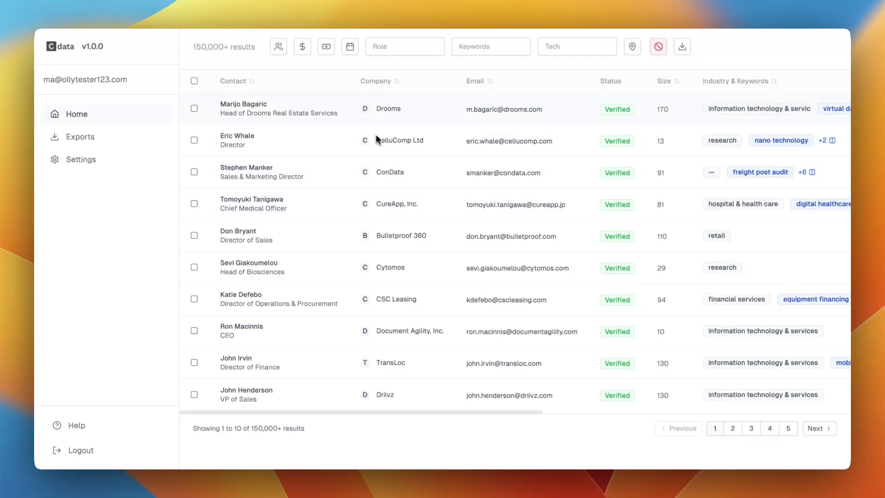
Inspect the company size, revenue, total funding and funding date filter options, leaving the date filter cleared.
left_click(278, 46)
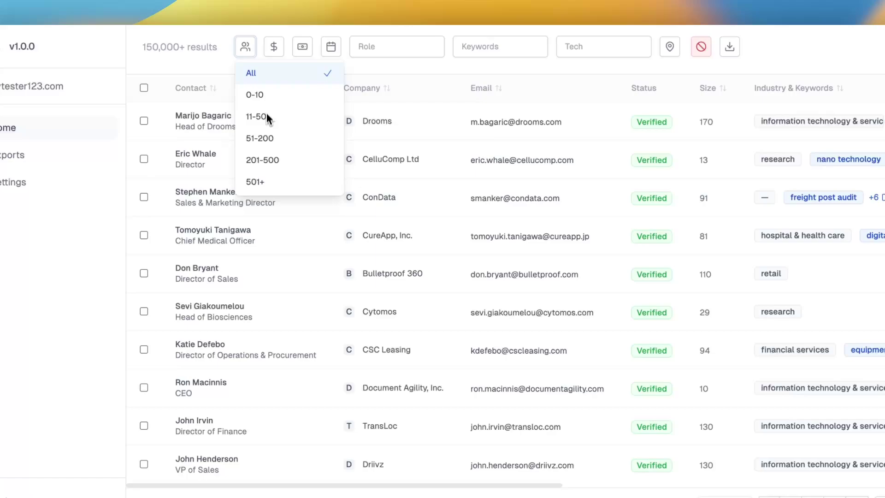
left_click(273, 60)
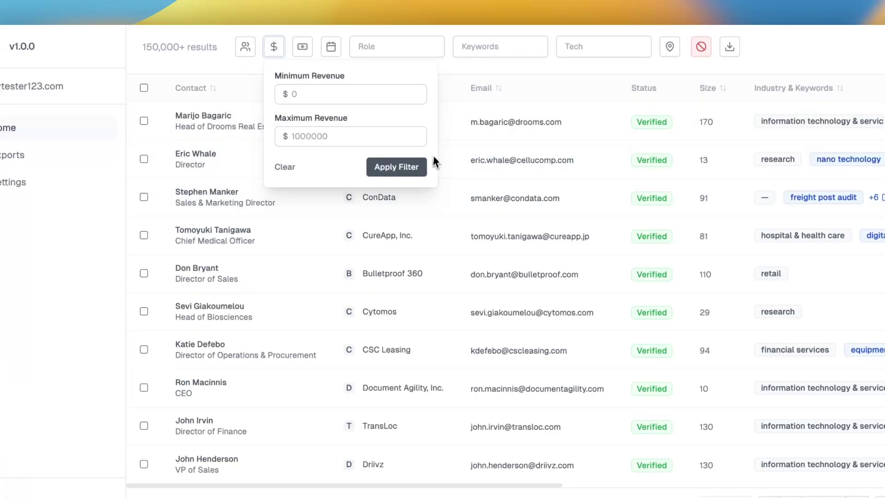
left_click(305, 53)
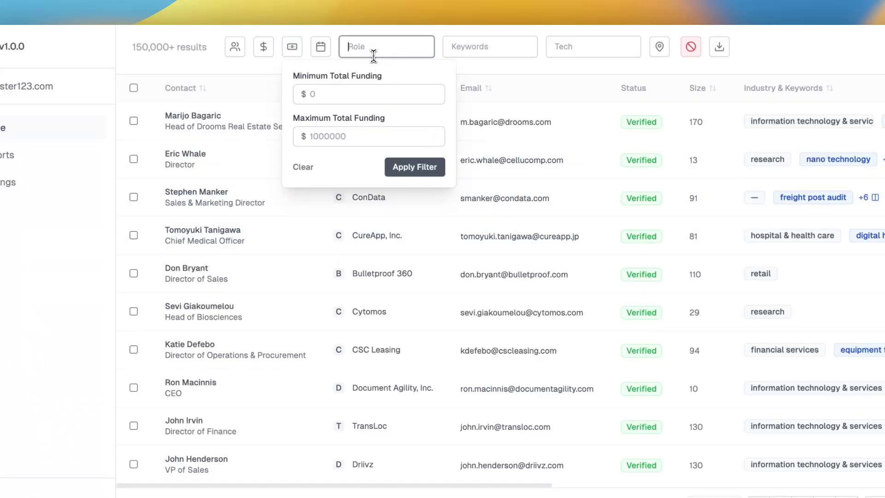
left_click(323, 48)
left_click(355, 96)
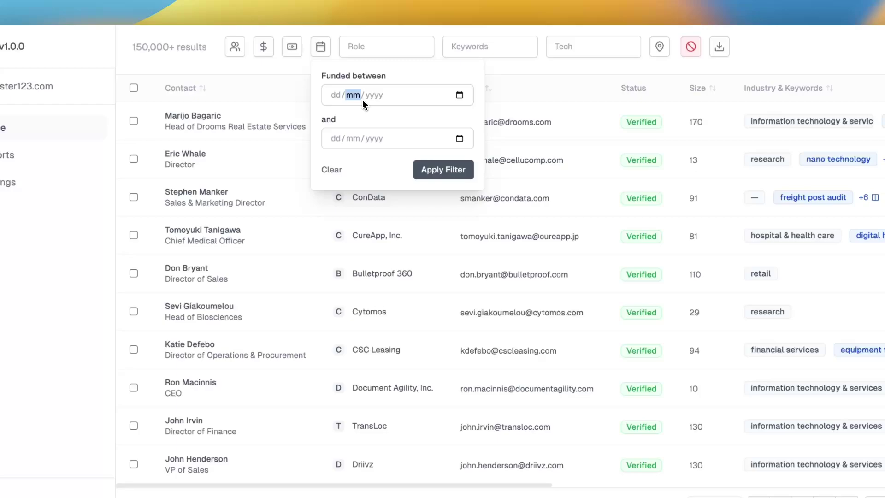
left_click(458, 96)
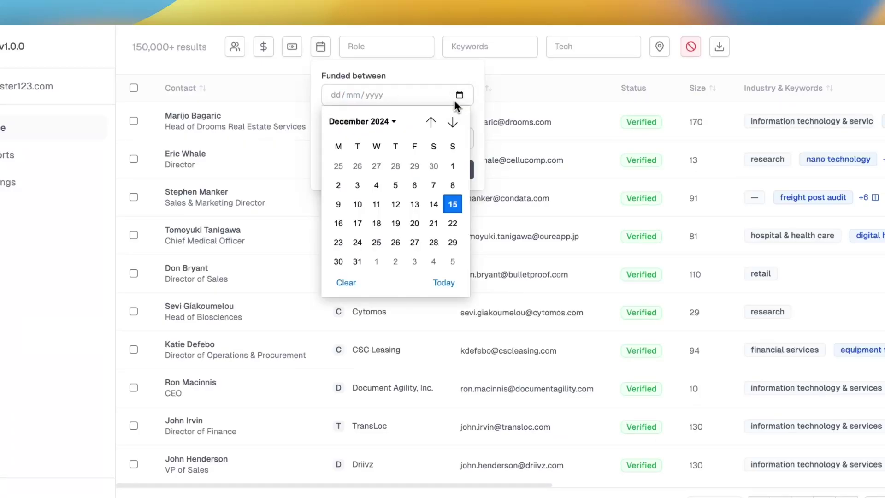
left_click(444, 87)
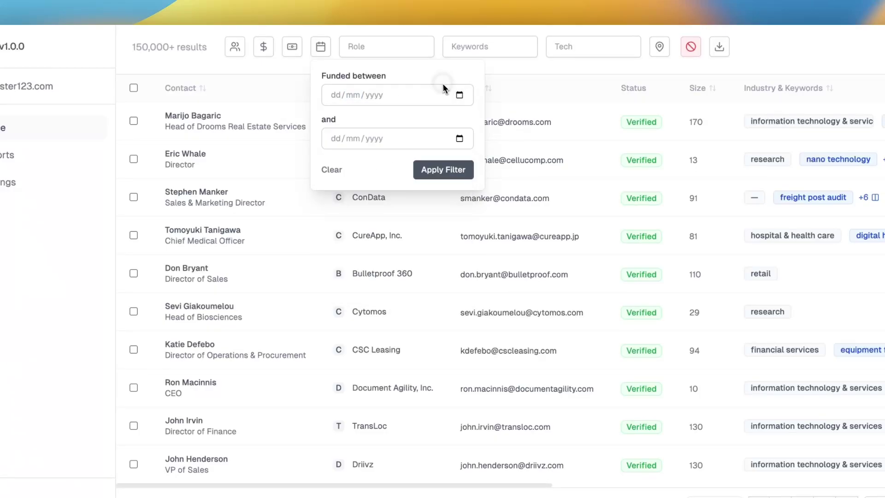
left_click(334, 171)
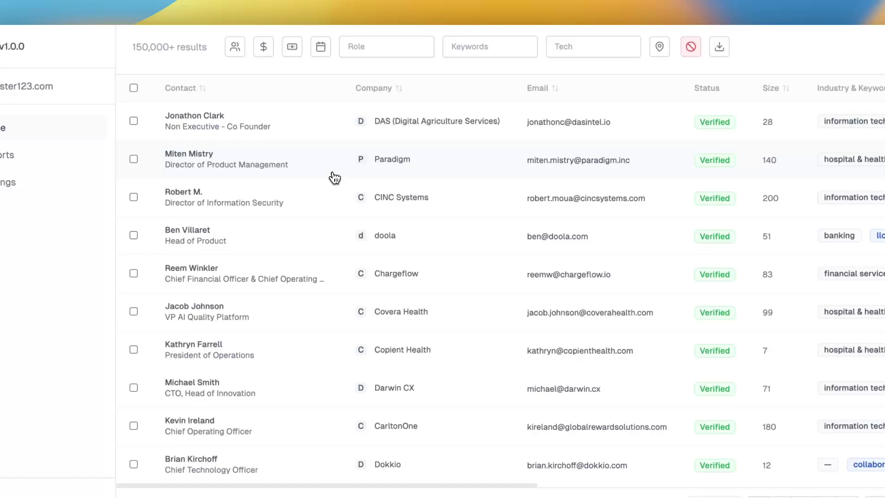
Filter the leads by the roles ceo, owner and founder.
left_click(365, 50)
type("ceo")
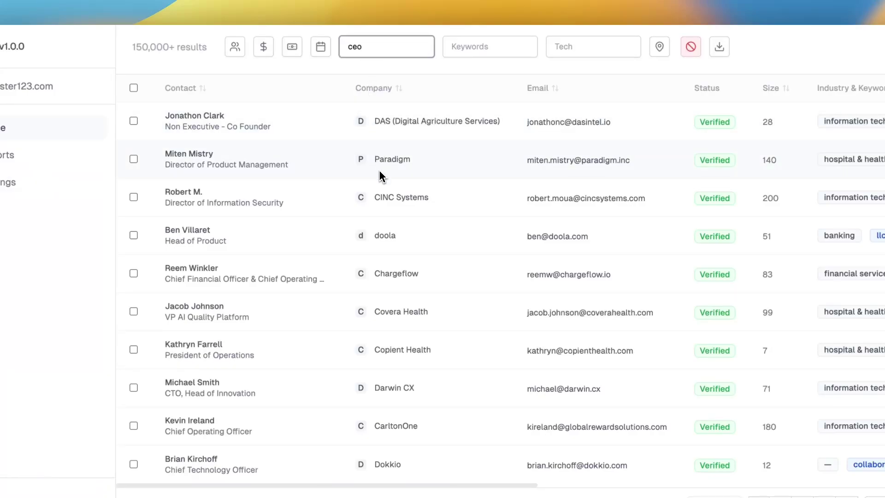
key("Return")
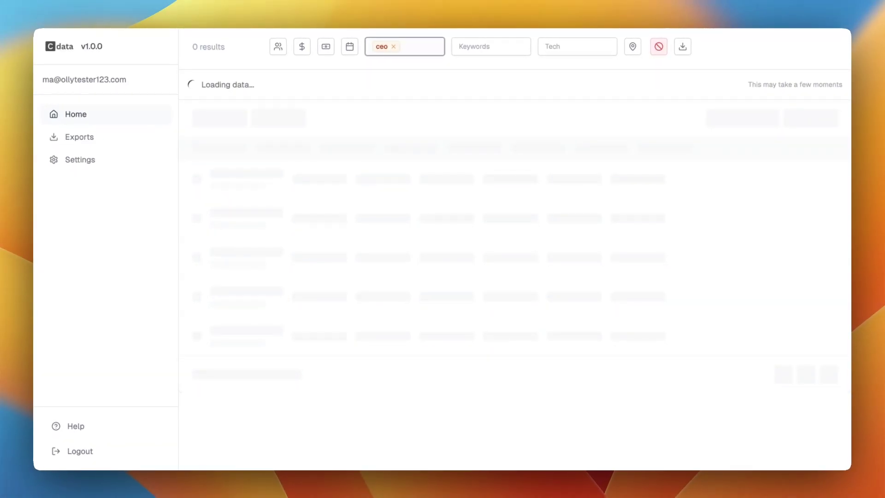
type("owner")
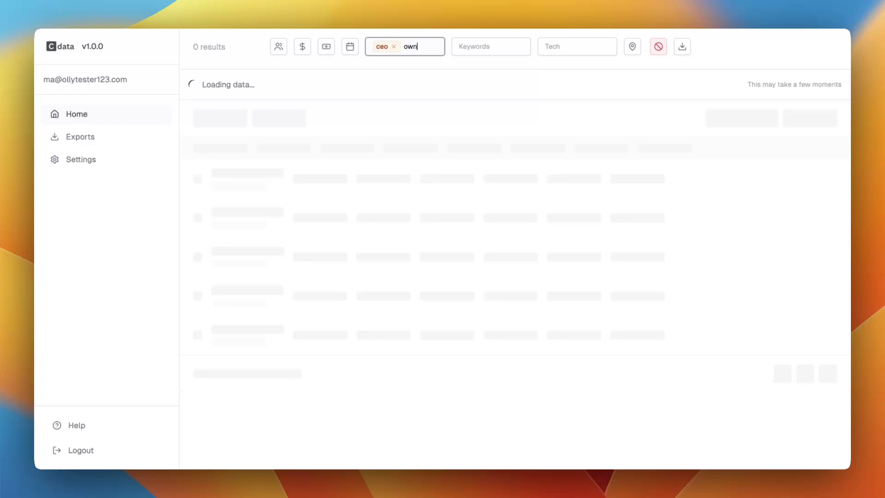
key("Return")
type("founder")
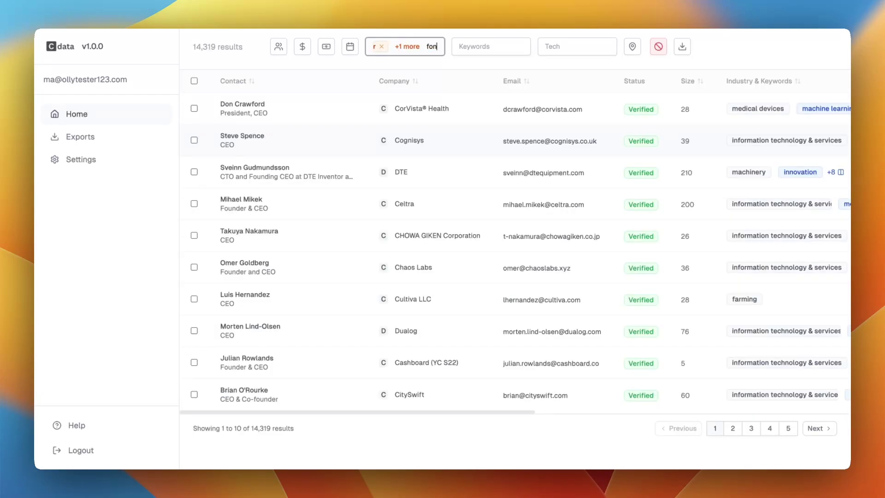
key("Return")
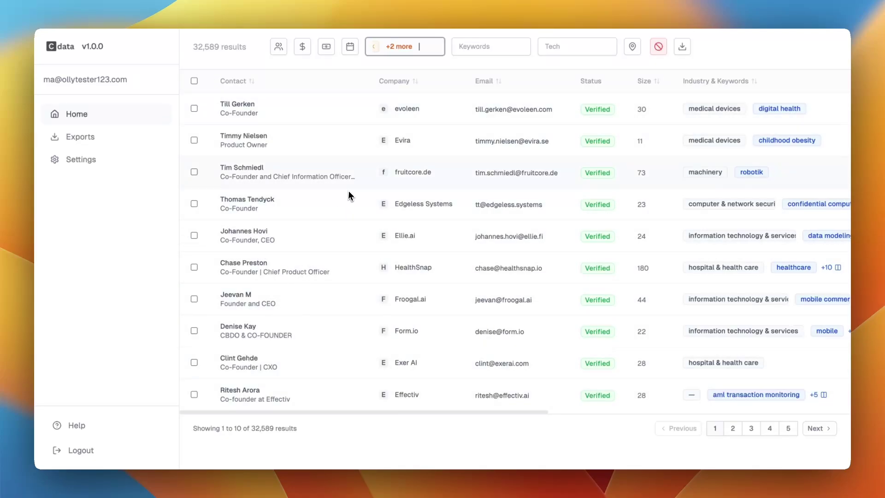
Limit the leads to companies with a size of 11-50.
scroll(350, 189, "right", 3)
scroll(352, 183, "left", 2)
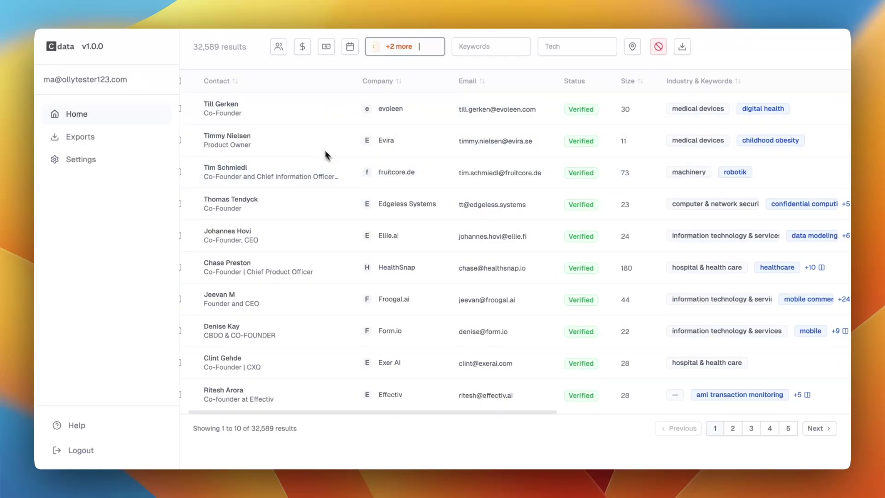
scroll(269, 251, "left", 1)
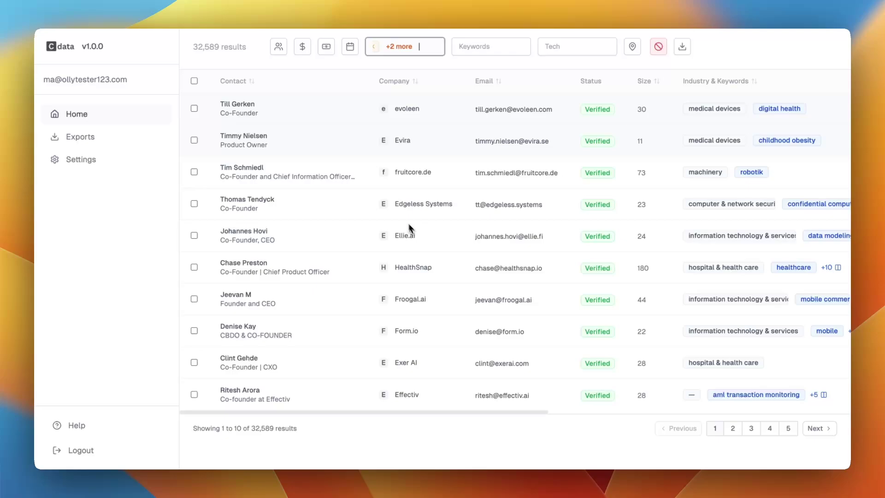
left_click(278, 46)
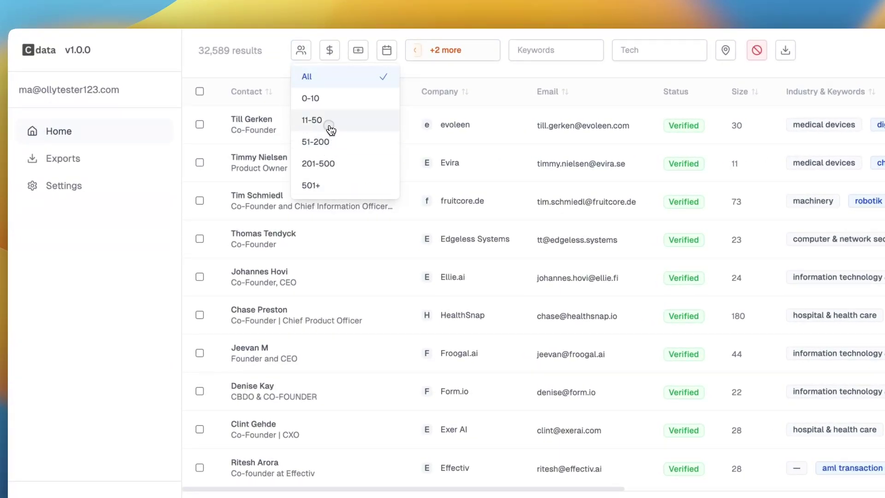
left_click(329, 125)
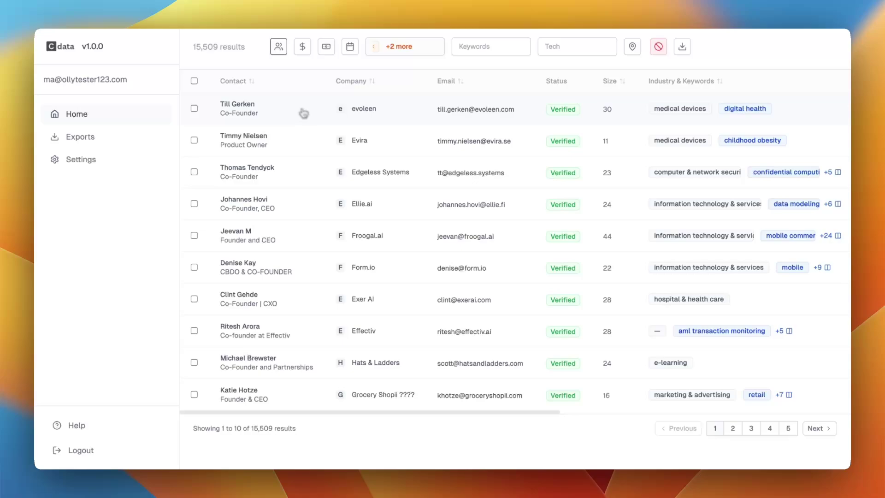
Filter the leads by the keywords cloud, ai, finance and fintech.
left_click(469, 46)
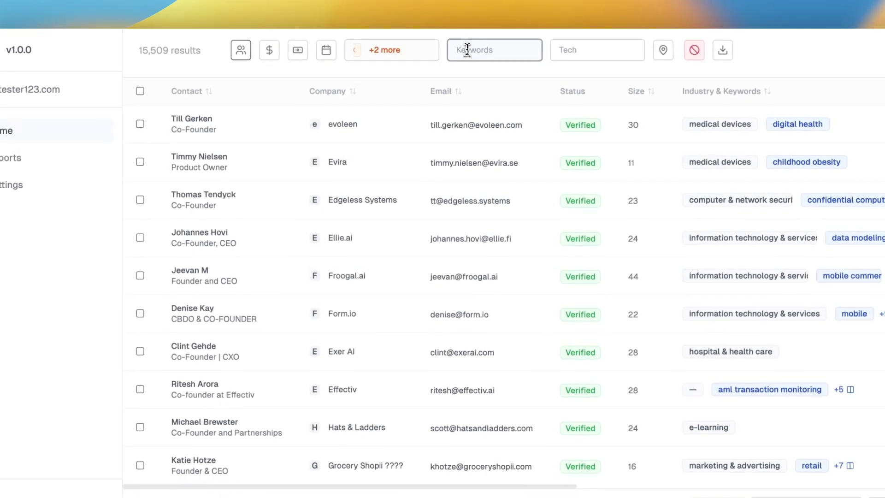
type("cloud")
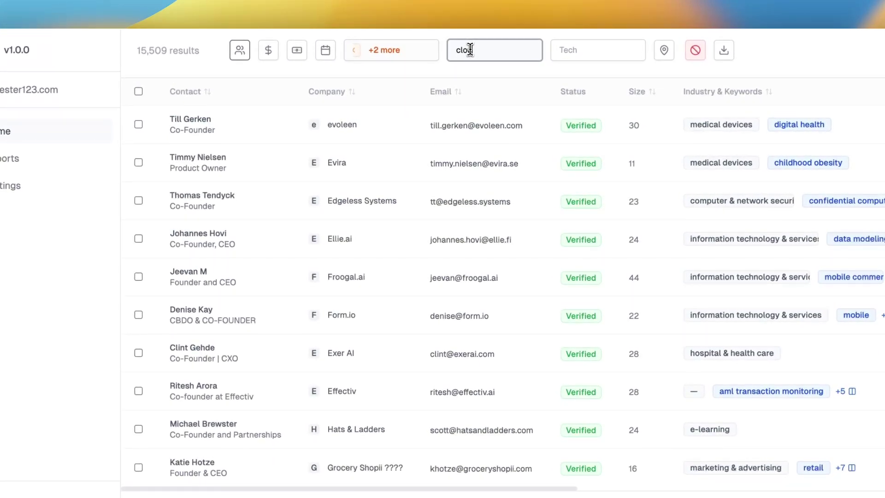
key("Return")
type("ai")
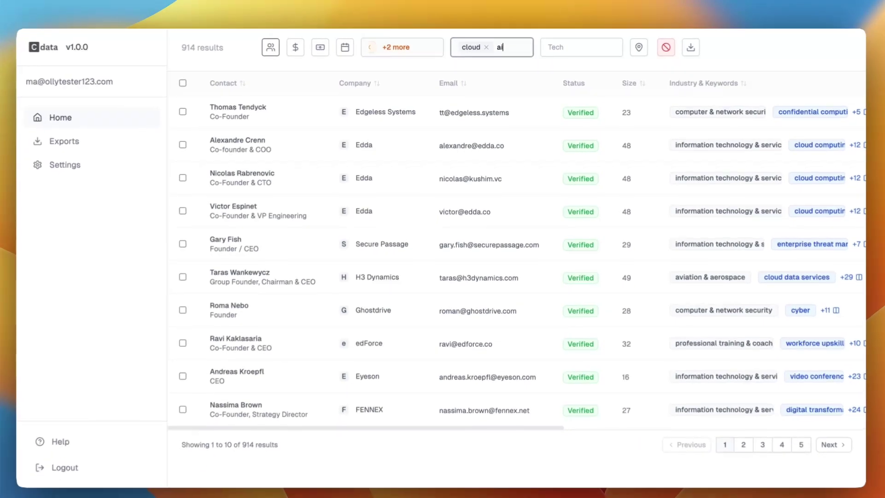
key("Return")
type("flnancial")
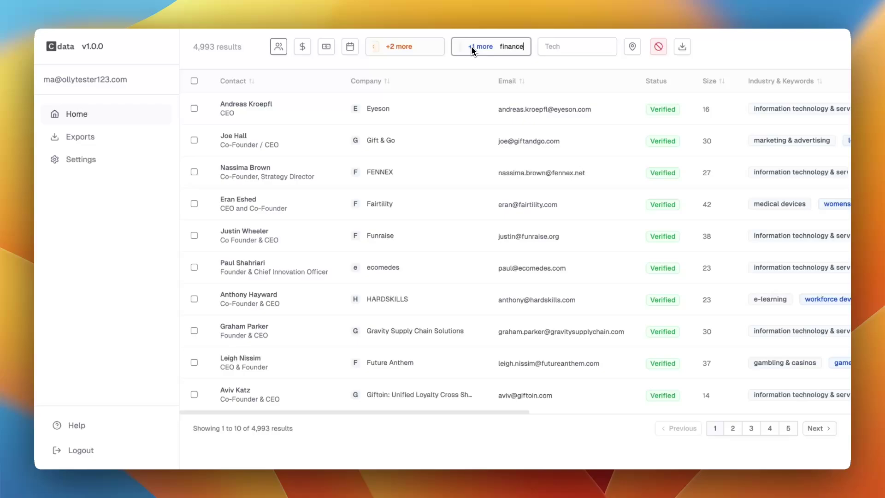
key("Return")
type("fintech")
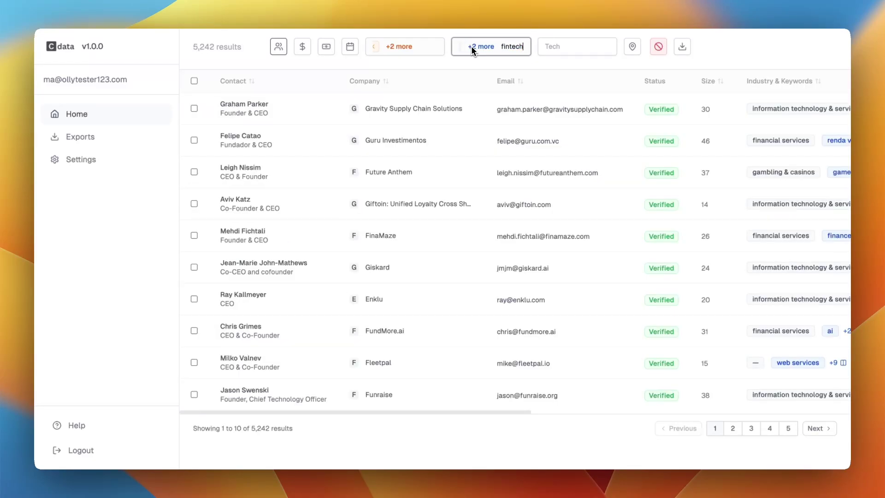
key("Return")
Look over the filtered table and review the full lists of active role and keyword filters.
scroll(405, 253, "right", 3)
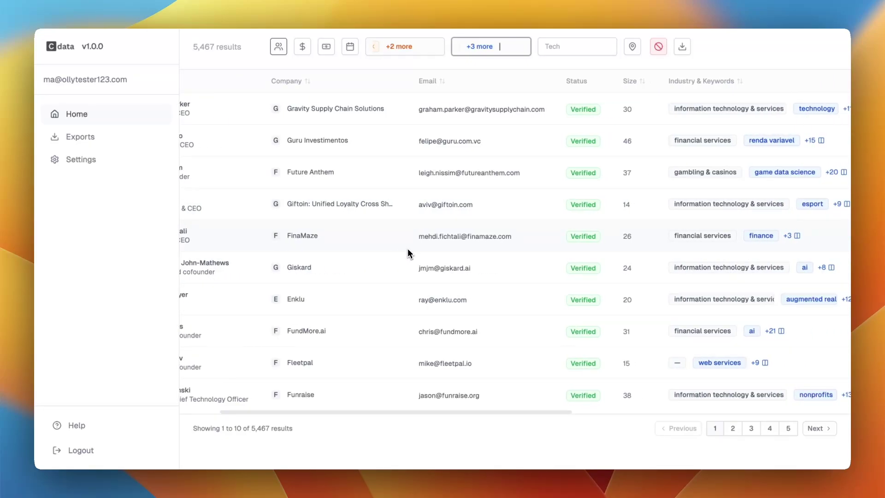
scroll(407, 251, "left", 5)
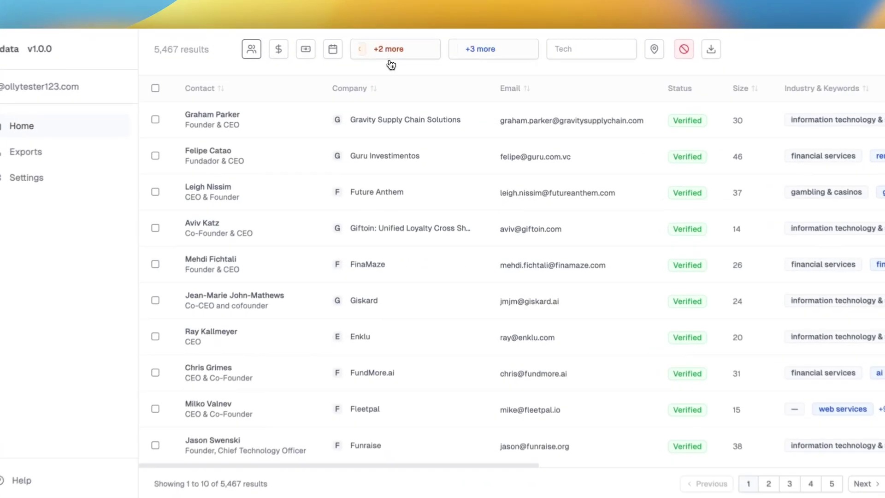
left_click(387, 54)
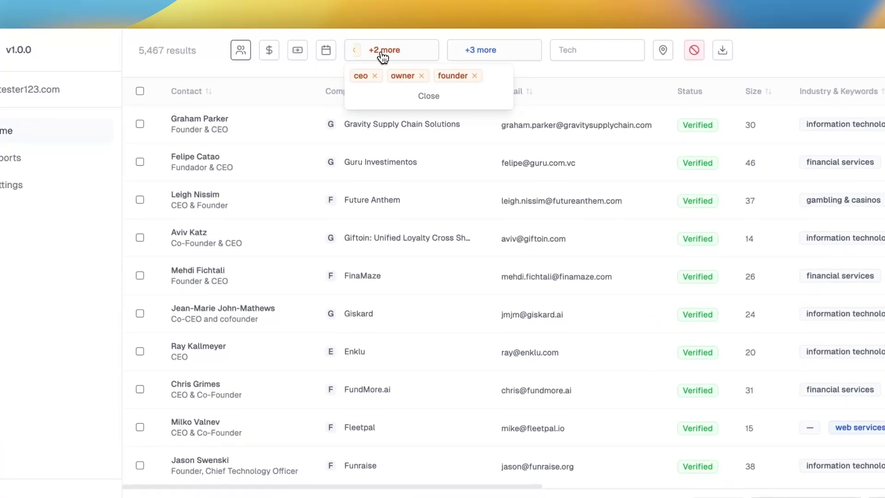
left_click(471, 53)
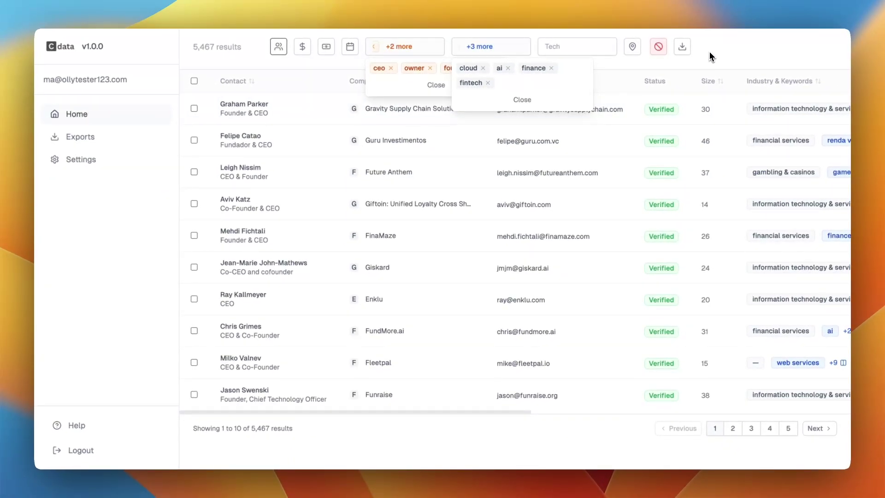
left_click(703, 52)
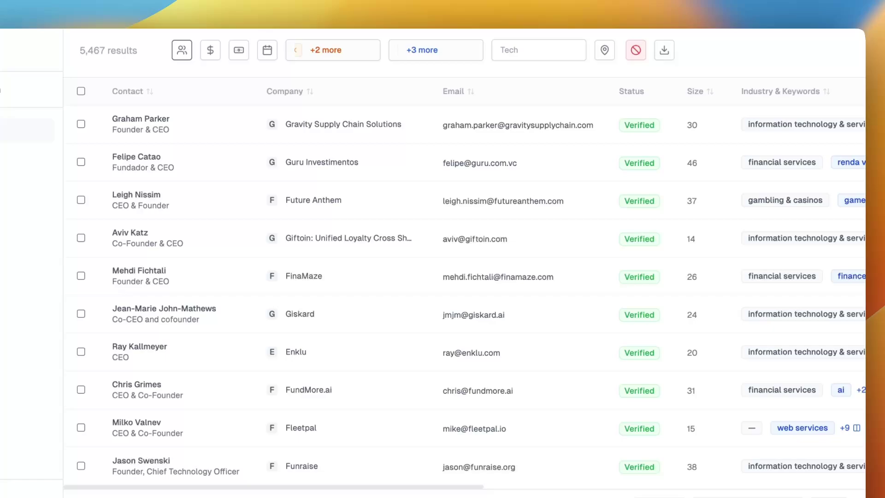
Start an export of the filtered leads and cancel saving the file to Downloads.
scroll(509, 203, "right", 6)
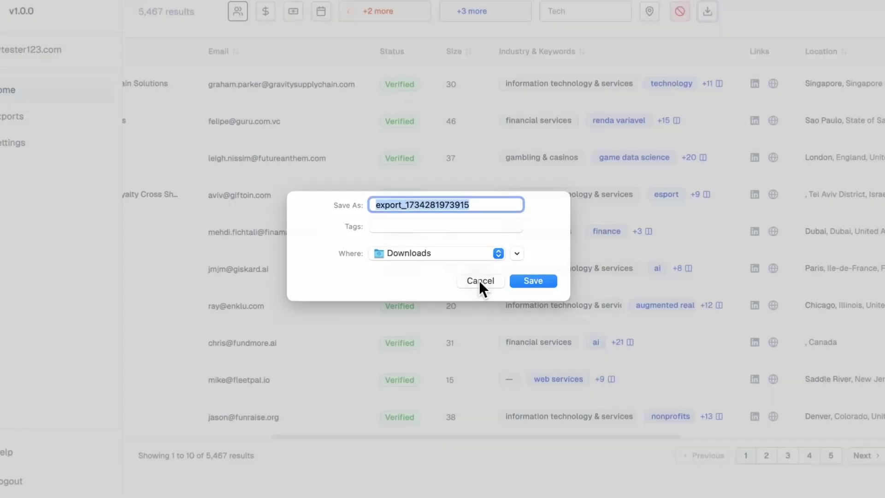
left_click(486, 279)
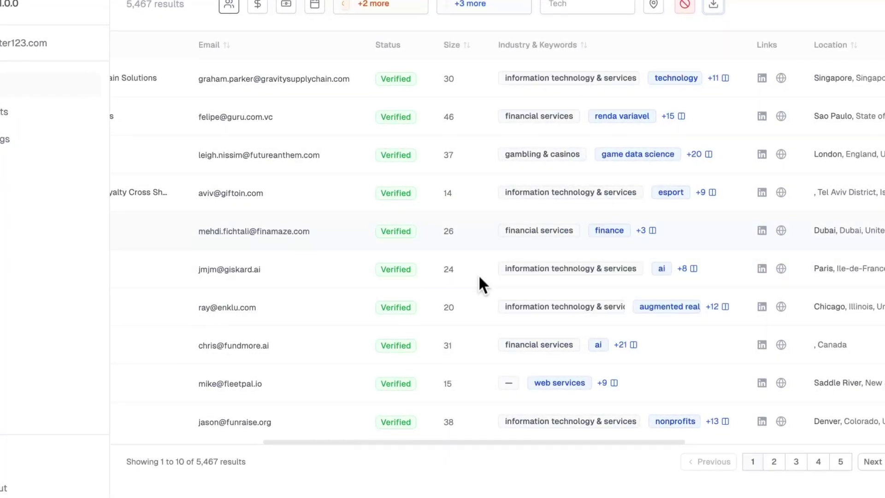
Examine the filtered leads' email, keyword, link, location, technology, revenue and funding columns.
scroll(482, 231, "left", 5)
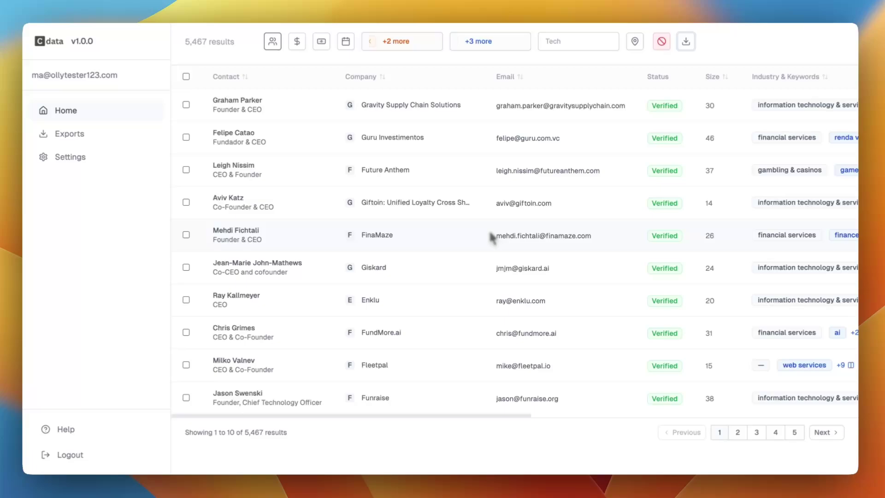
scroll(484, 231, "right", 3)
scroll(491, 234, "right", 3)
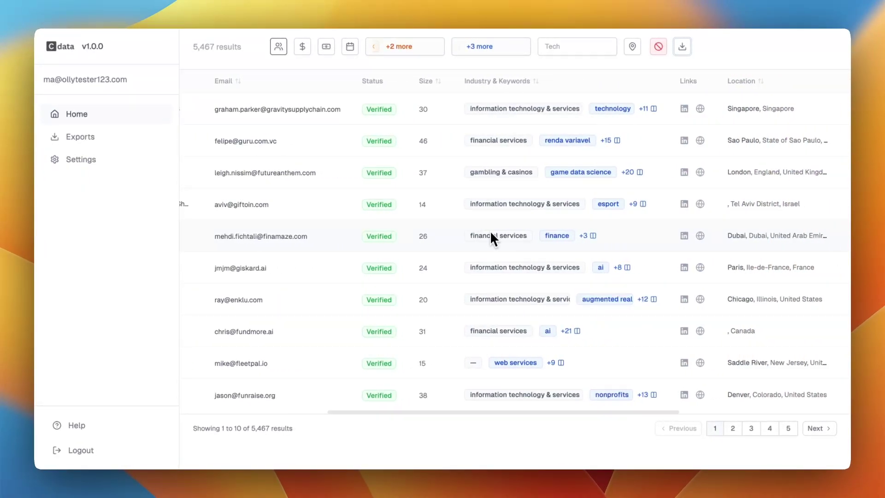
scroll(490, 231, "right", 4)
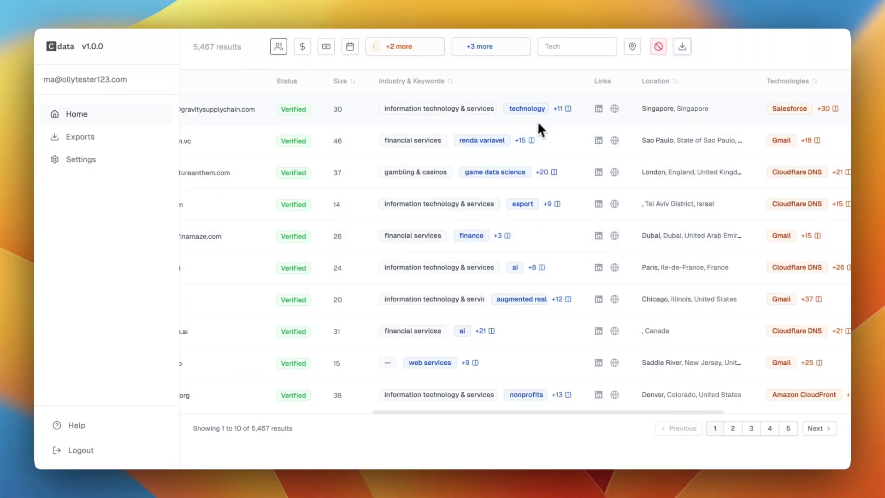
scroll(414, 256, "right", 2)
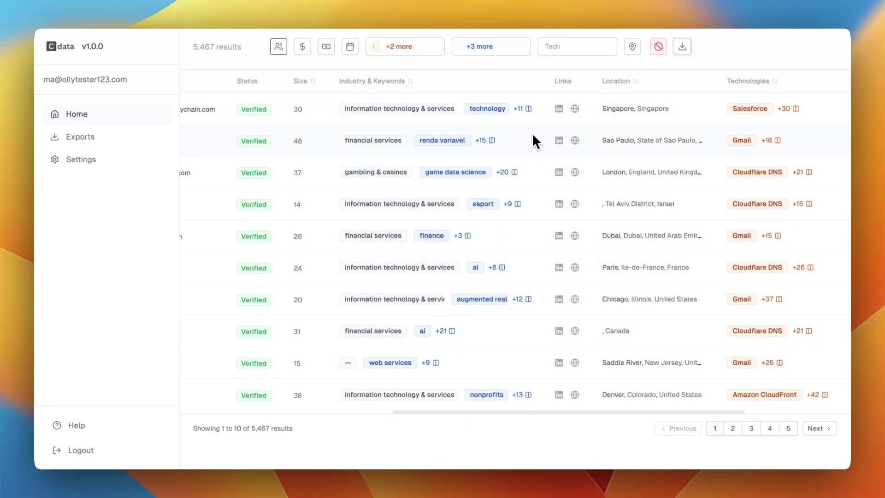
scroll(532, 126, "right", 9)
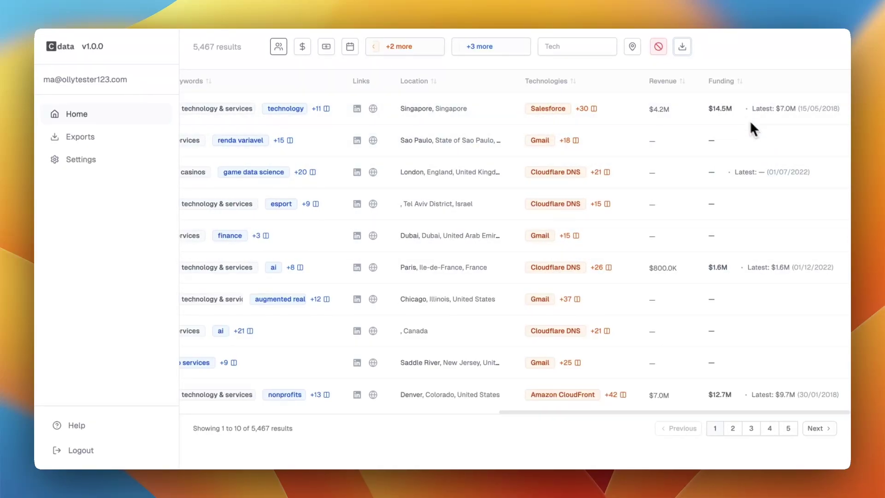
scroll(634, 161, "left", 15)
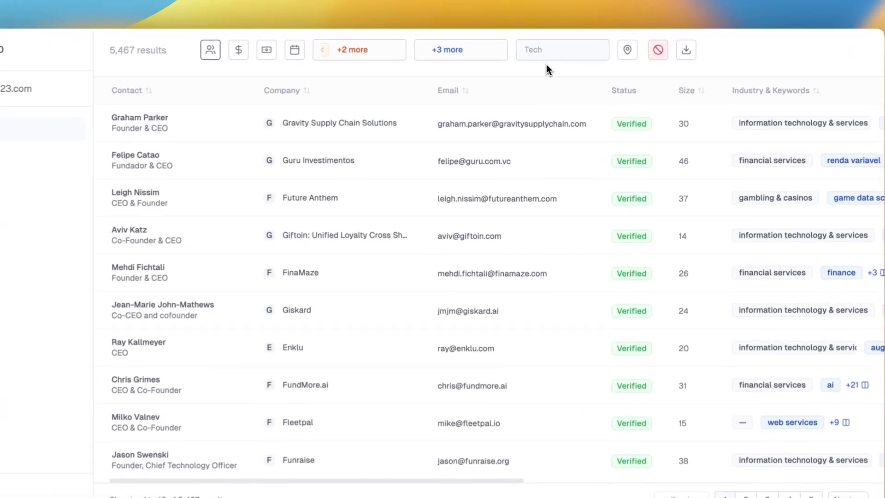
Filter the leads by the technologies gmail and outlook.
left_click(536, 51)
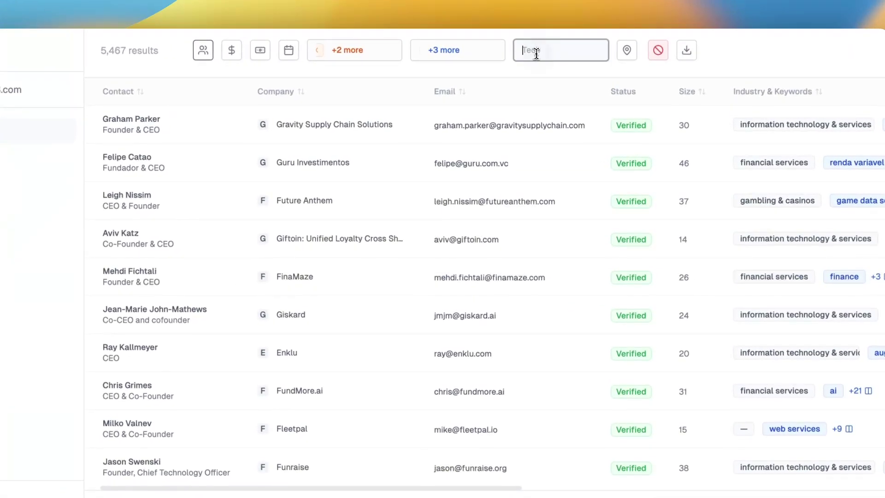
type("webfl")
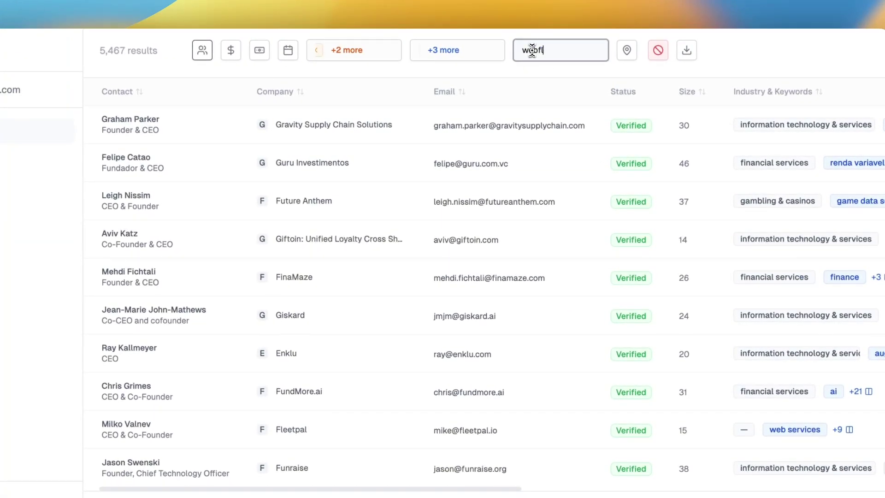
key("BackSpace")
key("BackSpace")
key("BackSpace")
key("BackSpace")
key("BackSpace")
type("gmail")
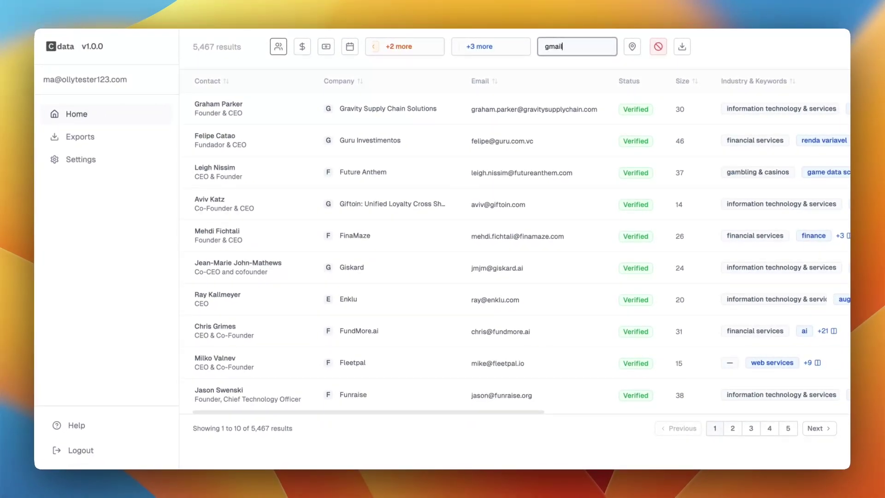
key("Return")
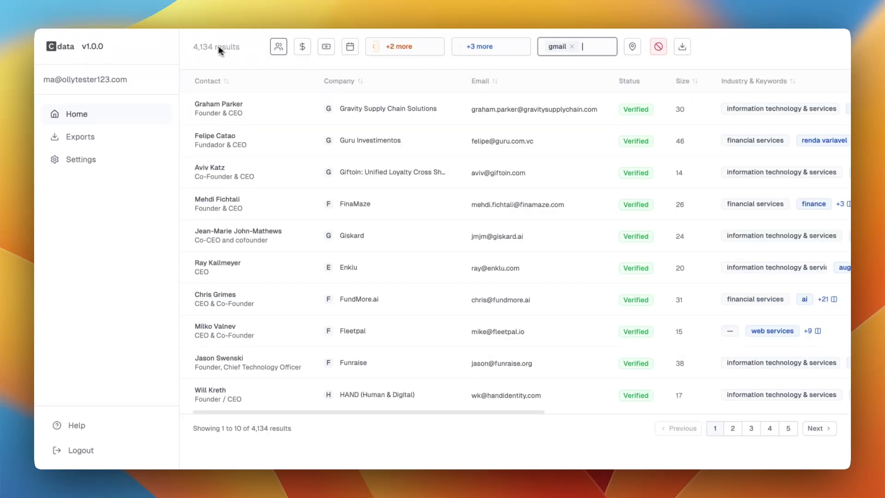
type("outlook")
key("Return")
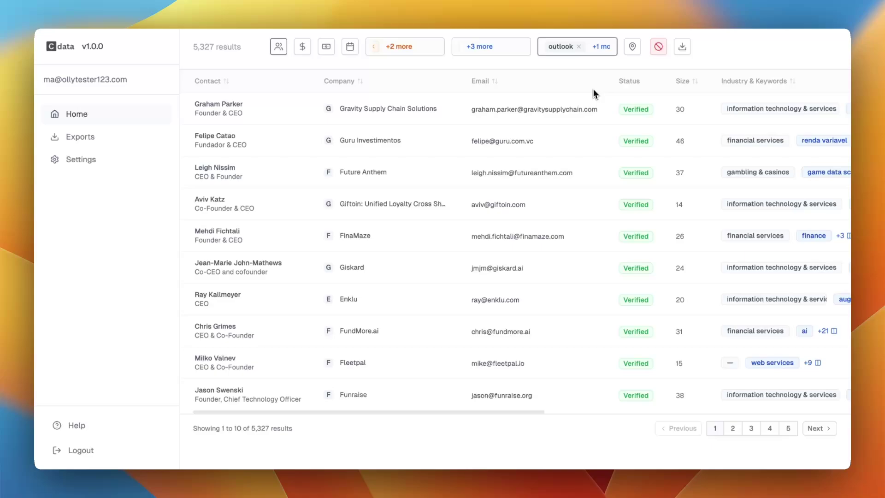
Replace the outlook and gmail technology filters with webflow.
left_click(578, 47)
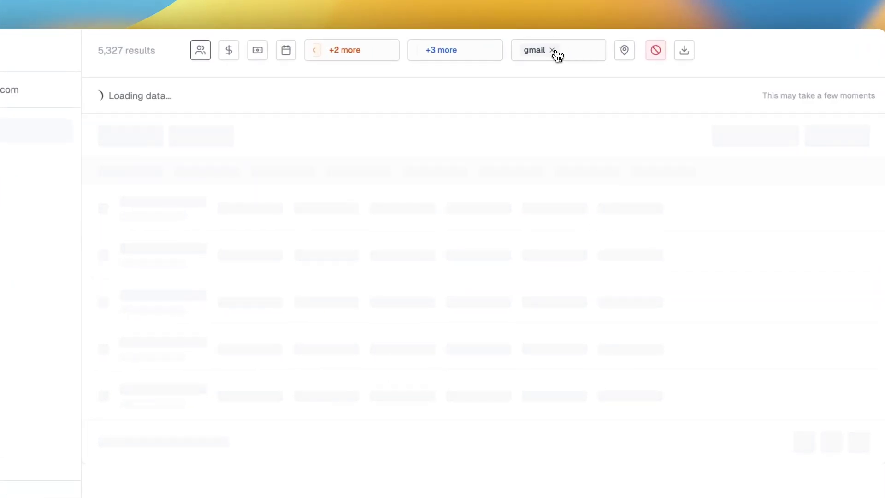
left_click(552, 50)
left_click(543, 51)
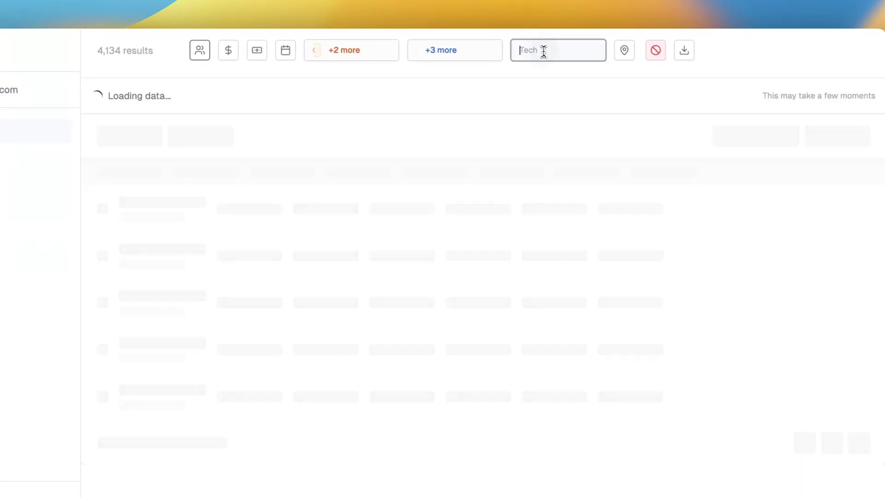
type("webflow")
key("Return")
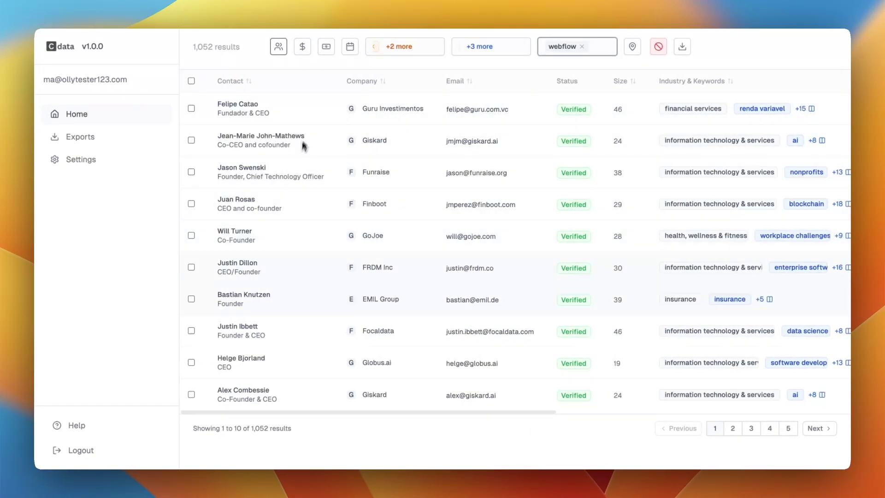
Check the selected company size option, the result count and the webflow leads' columns through to revenue and funding.
left_click(279, 47)
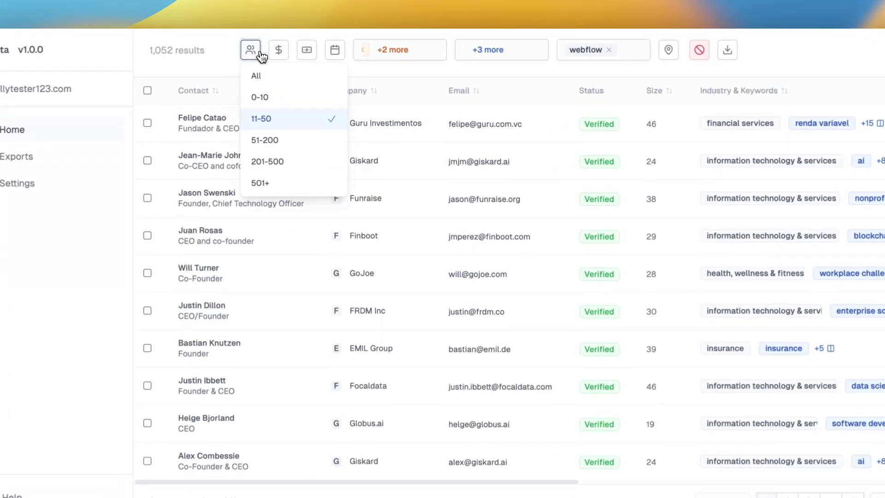
key("Escape")
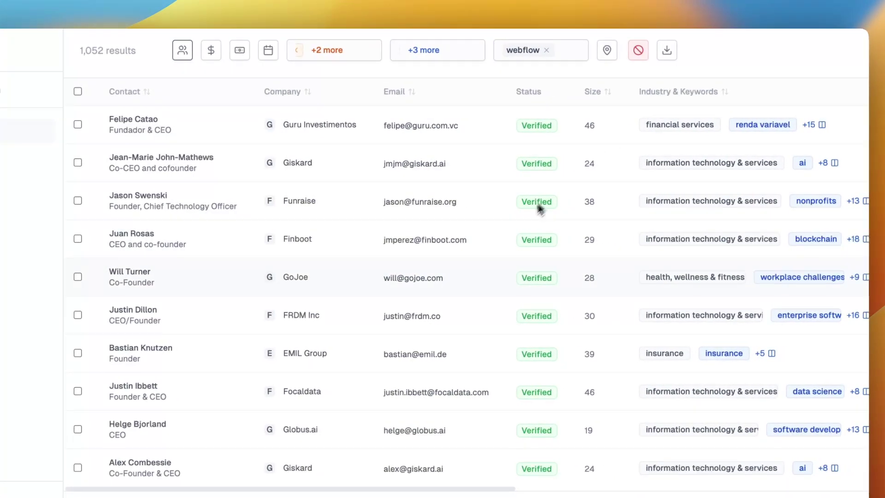
scroll(506, 267, "right", 7)
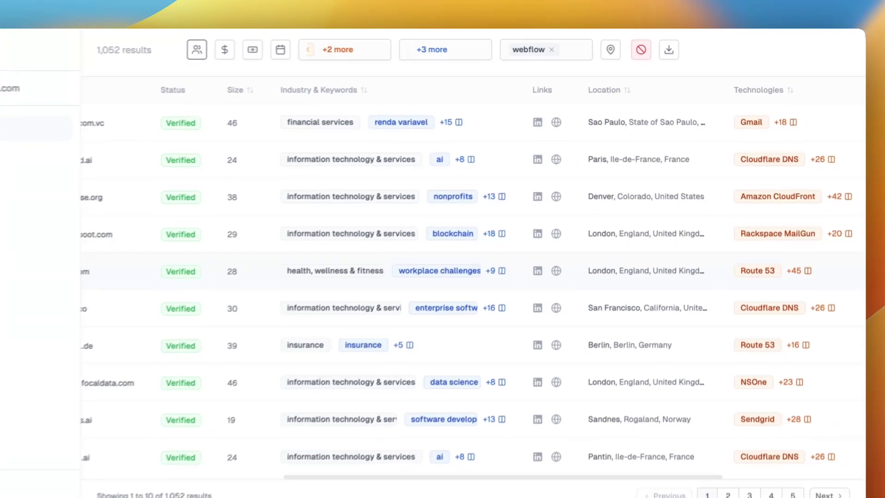
scroll(468, 274, "right", 6)
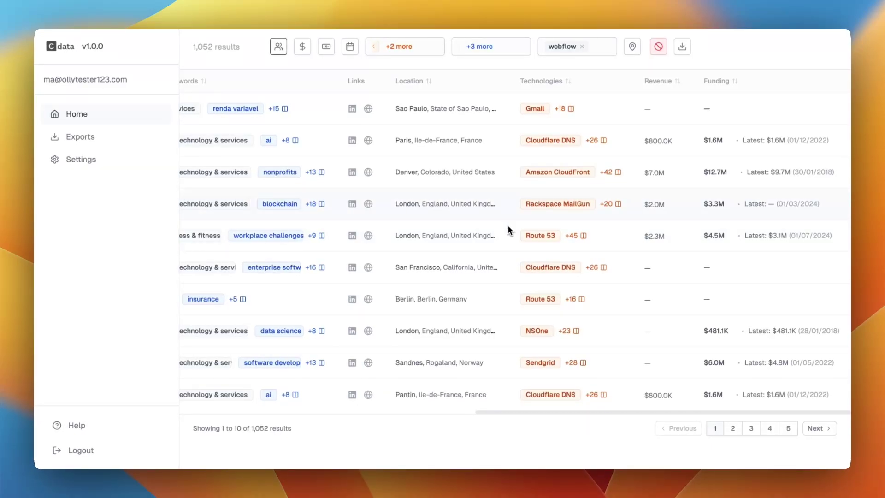
scroll(508, 229, "left", 13)
triple_click(210, 425)
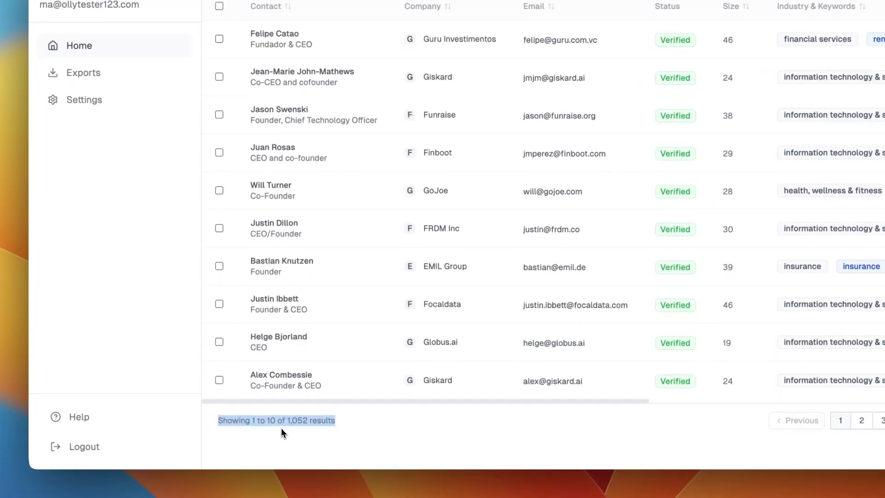
left_click(325, 428)
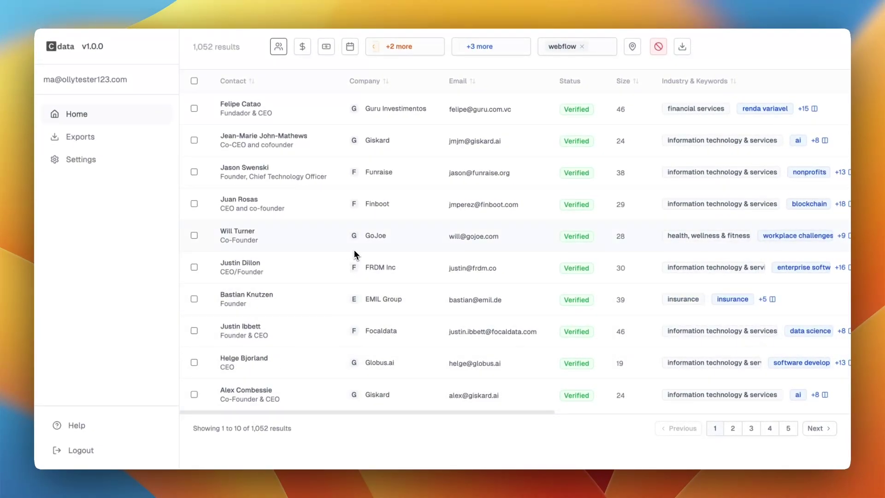
scroll(355, 252, "right", 10)
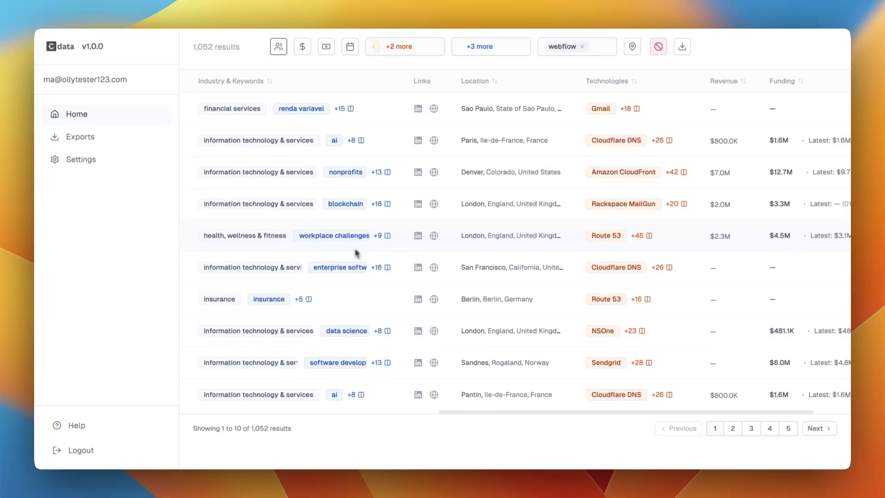
scroll(435, 255, "left", 10)
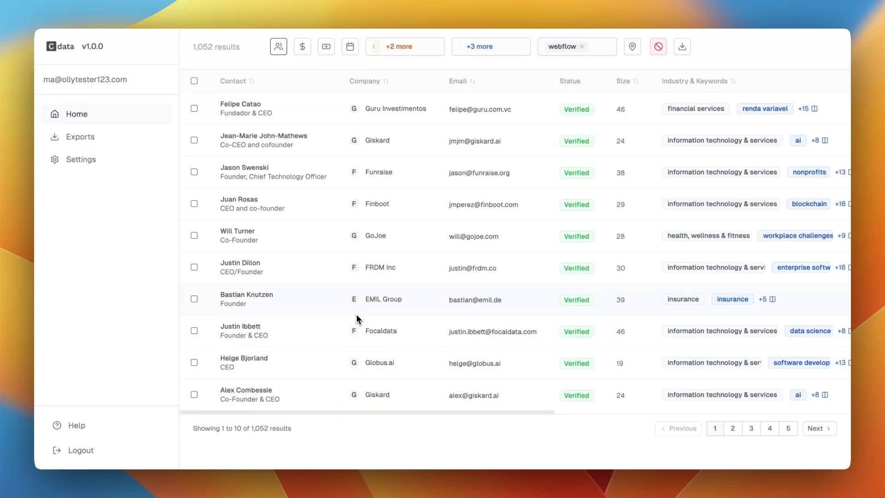
scroll(413, 302, "right", 10)
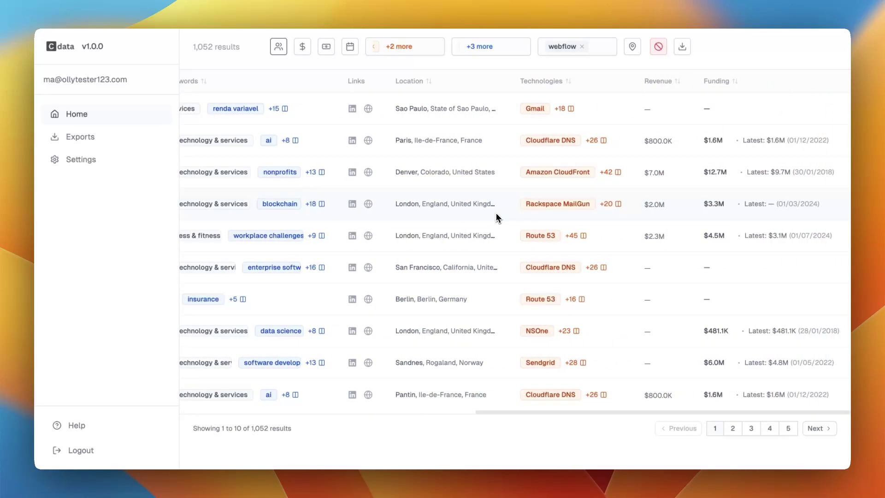
scroll(495, 212, "left", 10)
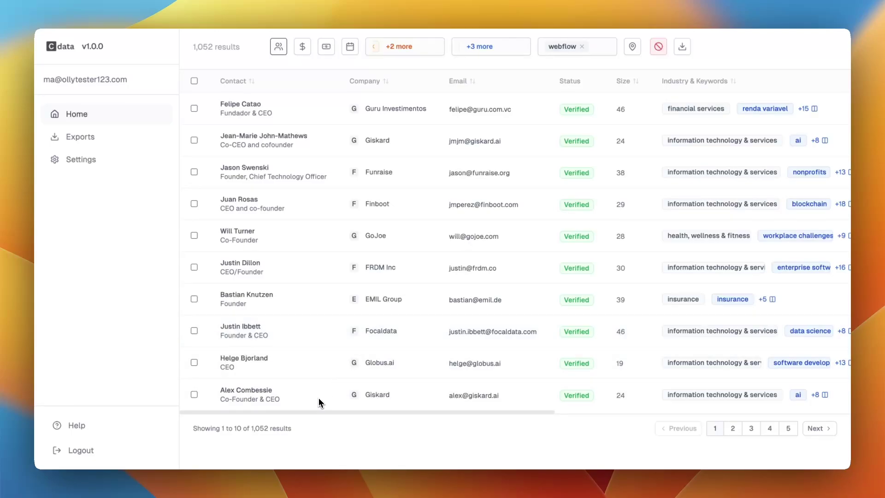